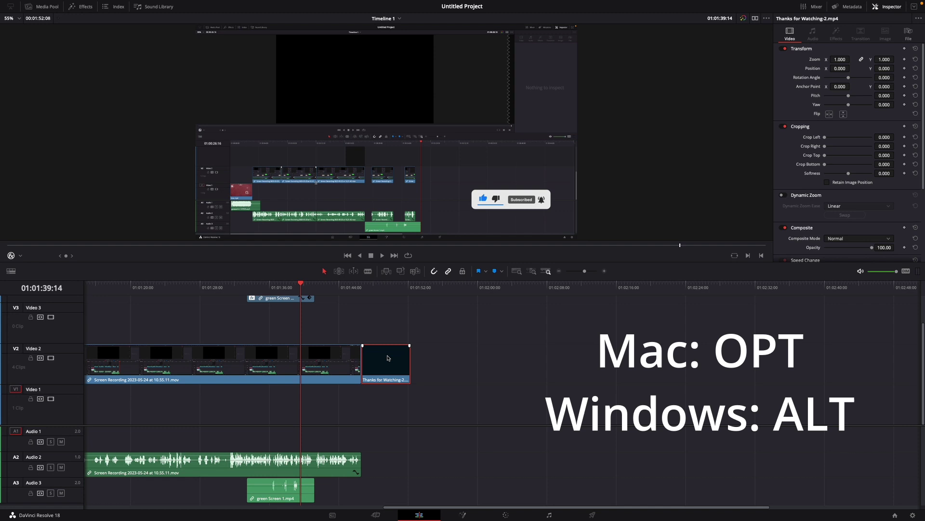
Alt-drag two more copies of the Thanks for Watching clip along Video 2, saving after each
mouse_move(388, 358)
left_mouse_down()
mouse_move(456, 415)
mouse_move(454, 368)
left_mouse_up()
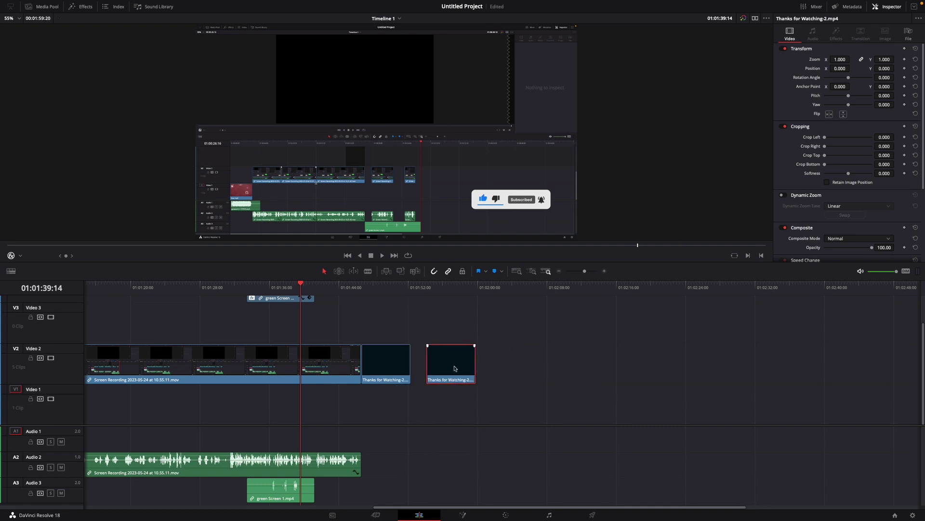
key("ctrl+s")
left_click_drag(454, 368, 638, 366)
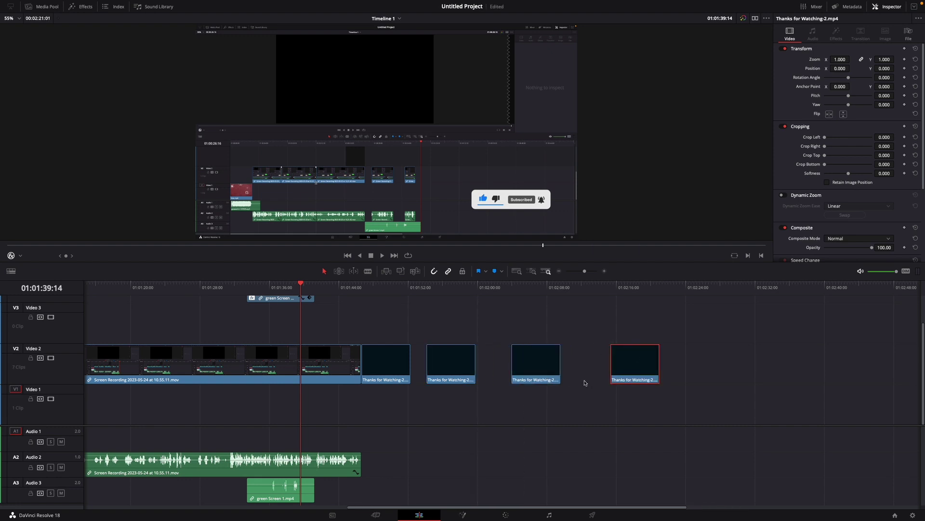
key("ctrl+s")
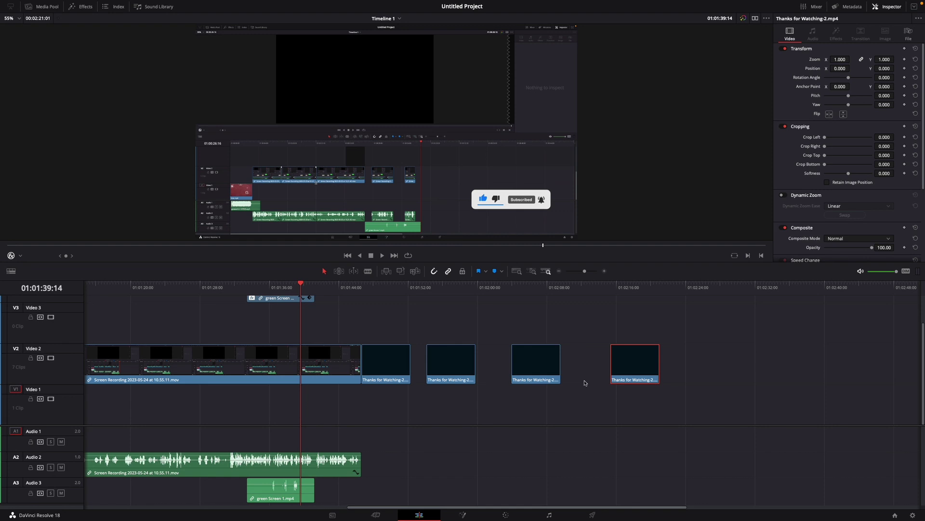